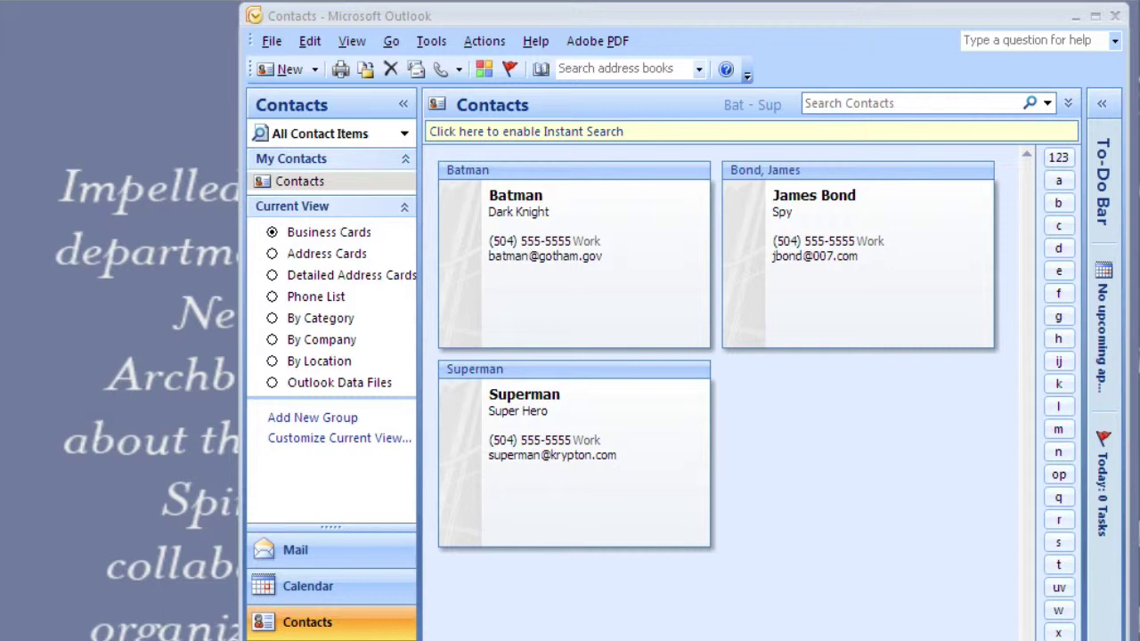
Step: Show the Contacts folder and select the Batman, James Bond and Superman cards together
click(327, 626)
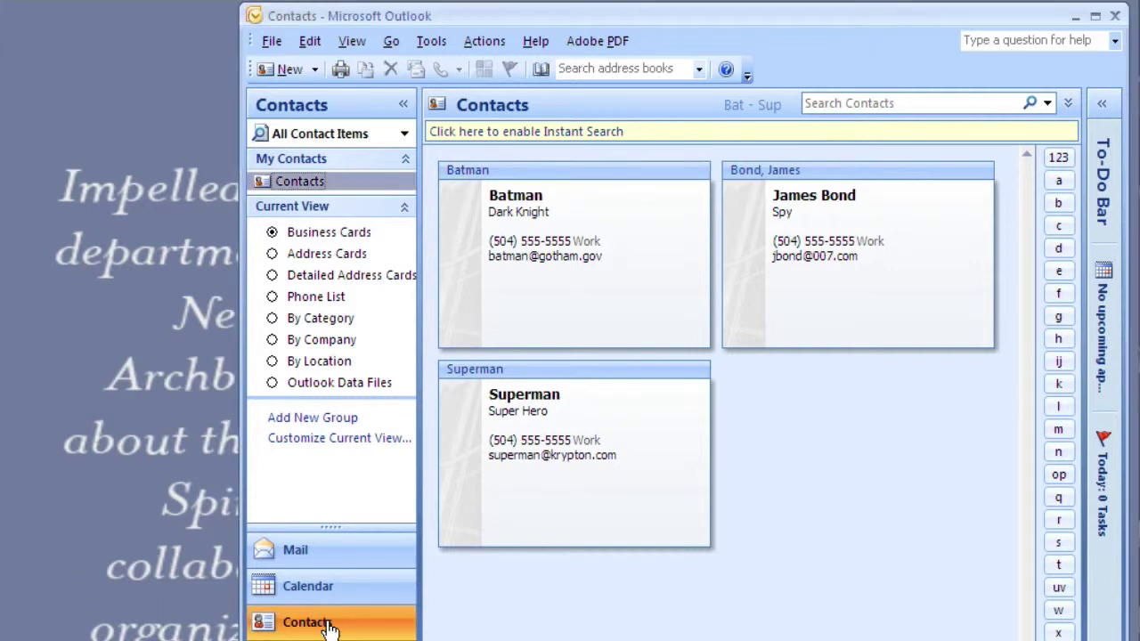
click(718, 591)
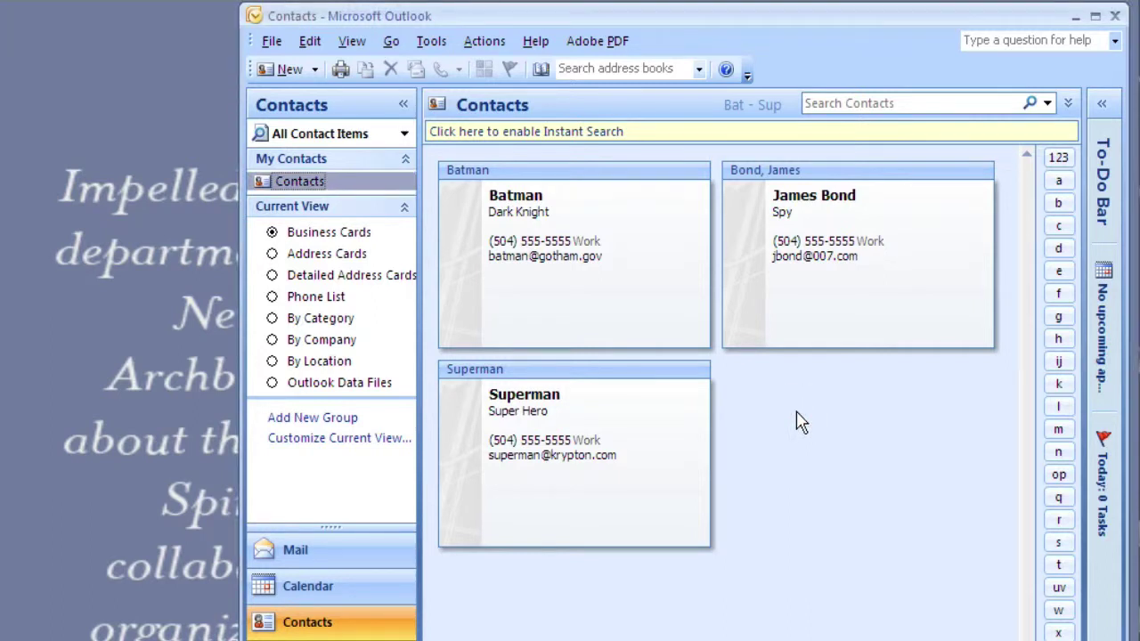
click(636, 452)
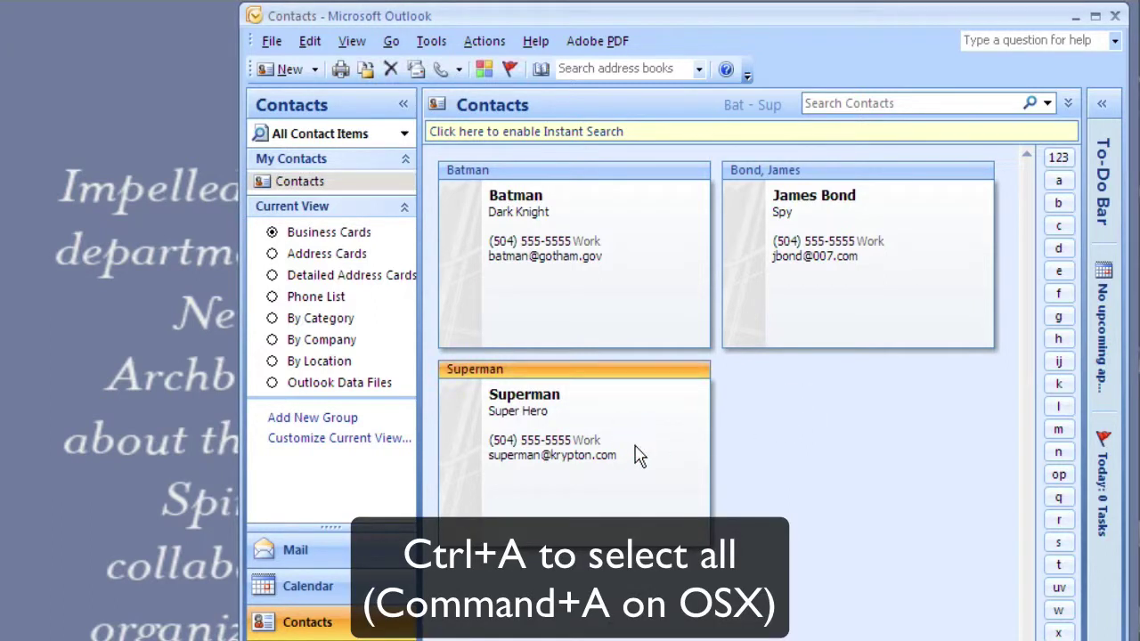
key(ctrl+a)
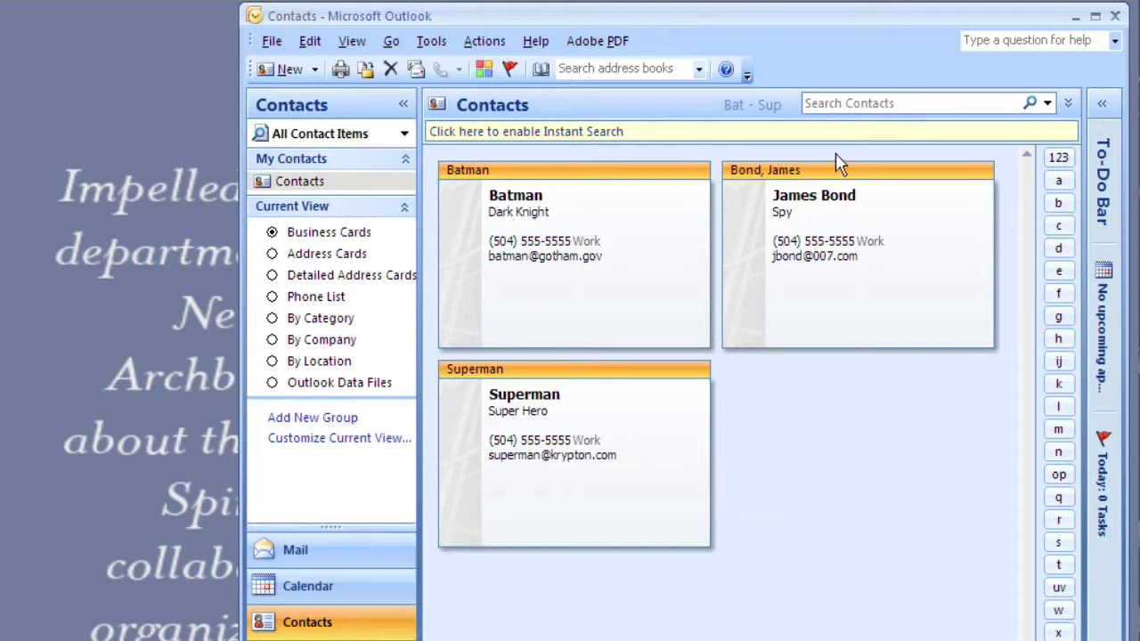
Step: Send the selected contacts as business cards to your own address with subject 'Vcards'
right_click(606, 454)
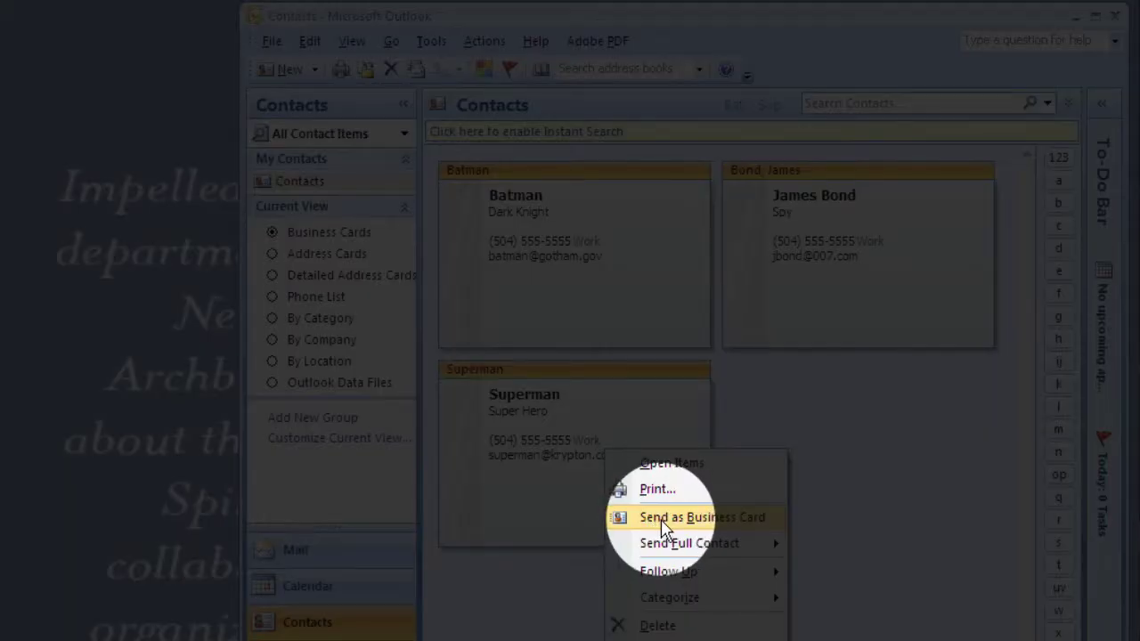
click(661, 521)
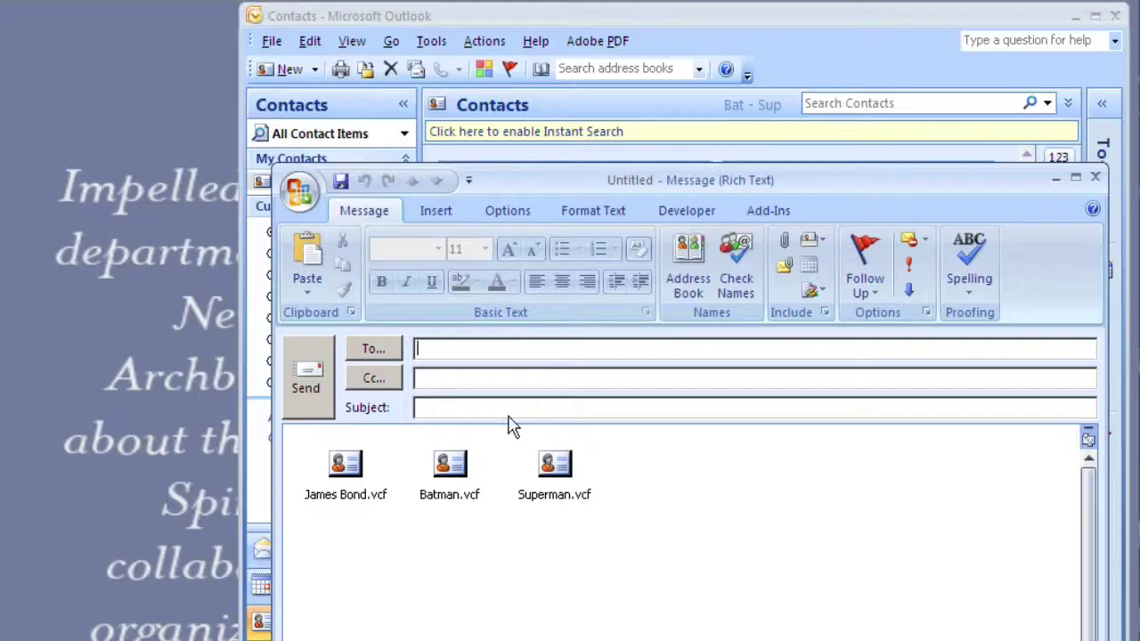
text(qu)
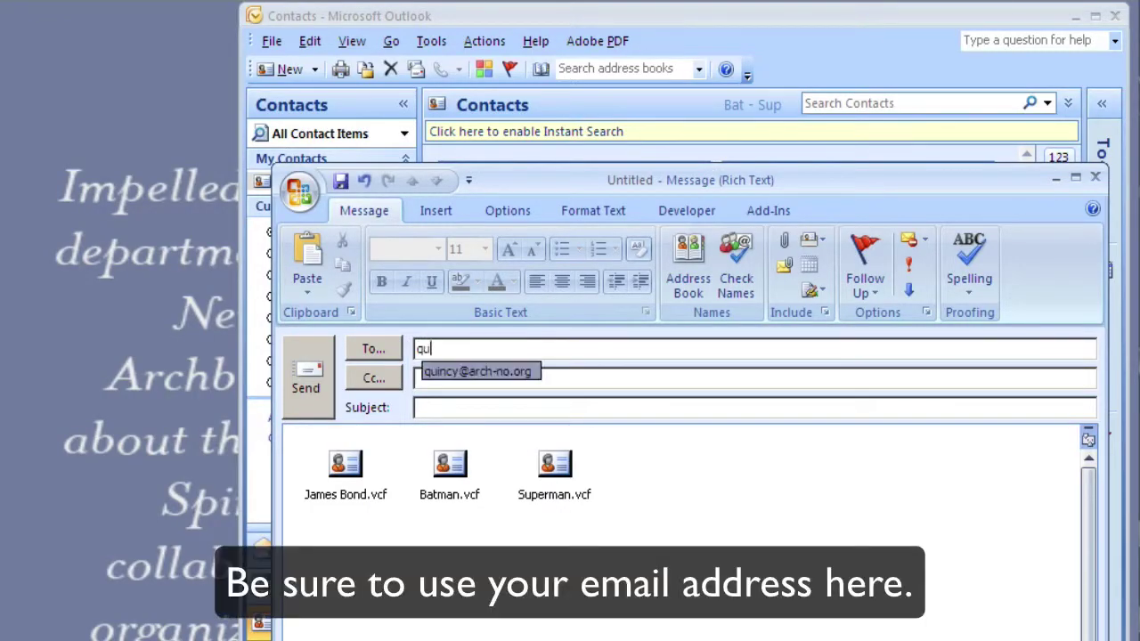
text(i)
key(Tab)
key(Tab)
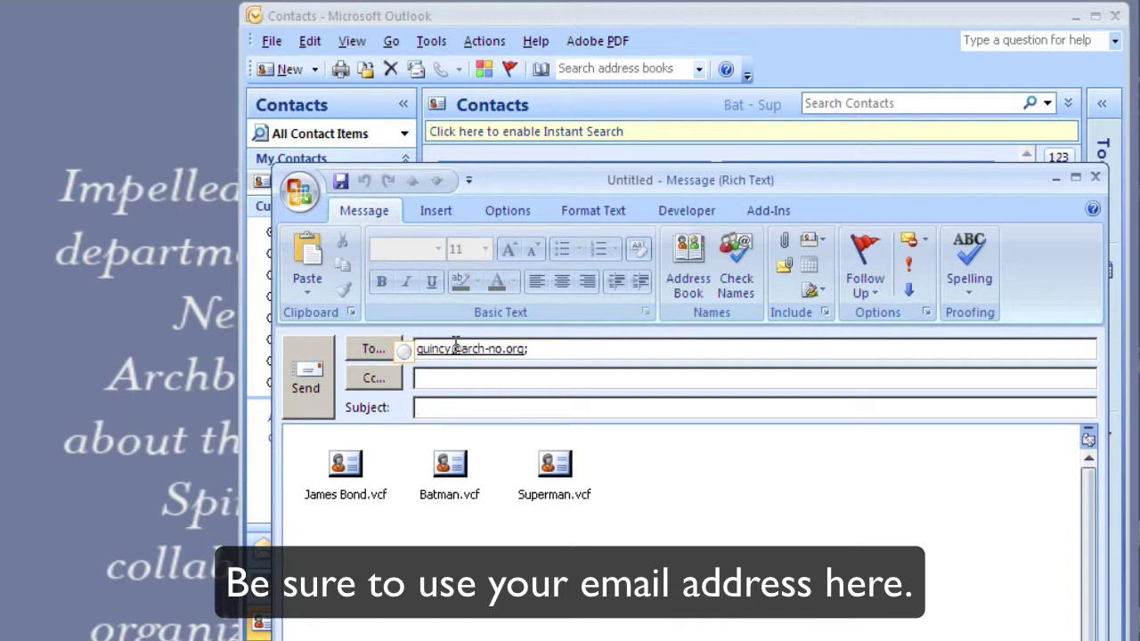
text(V)
text(cards)
Step: Send the Vcards message, then open it from the Mail inbox
click(314, 392)
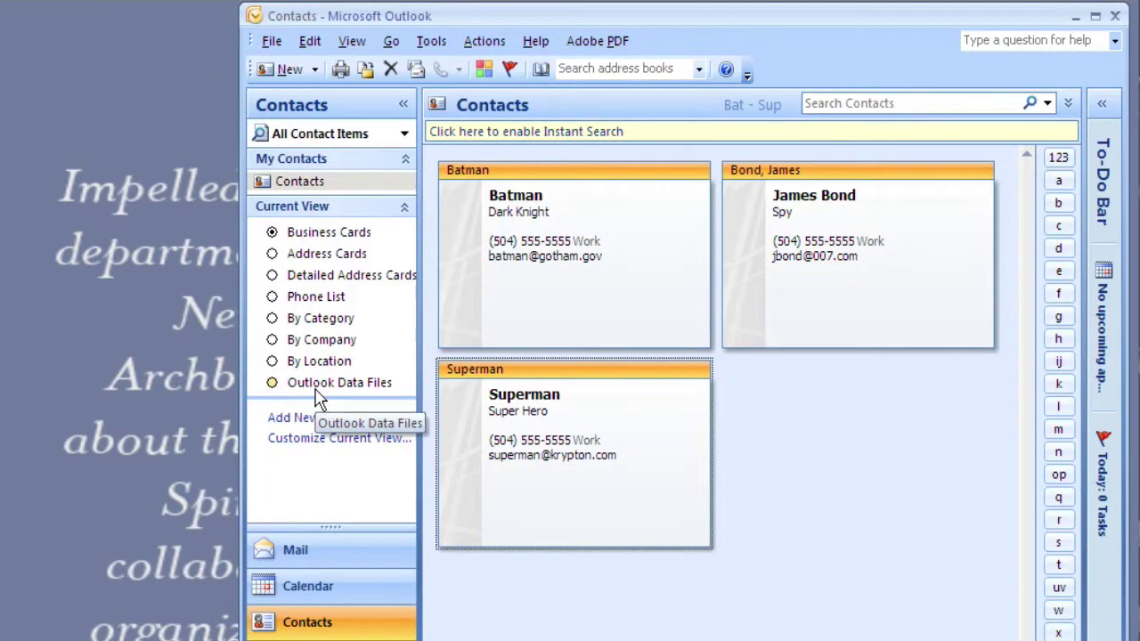
click(318, 556)
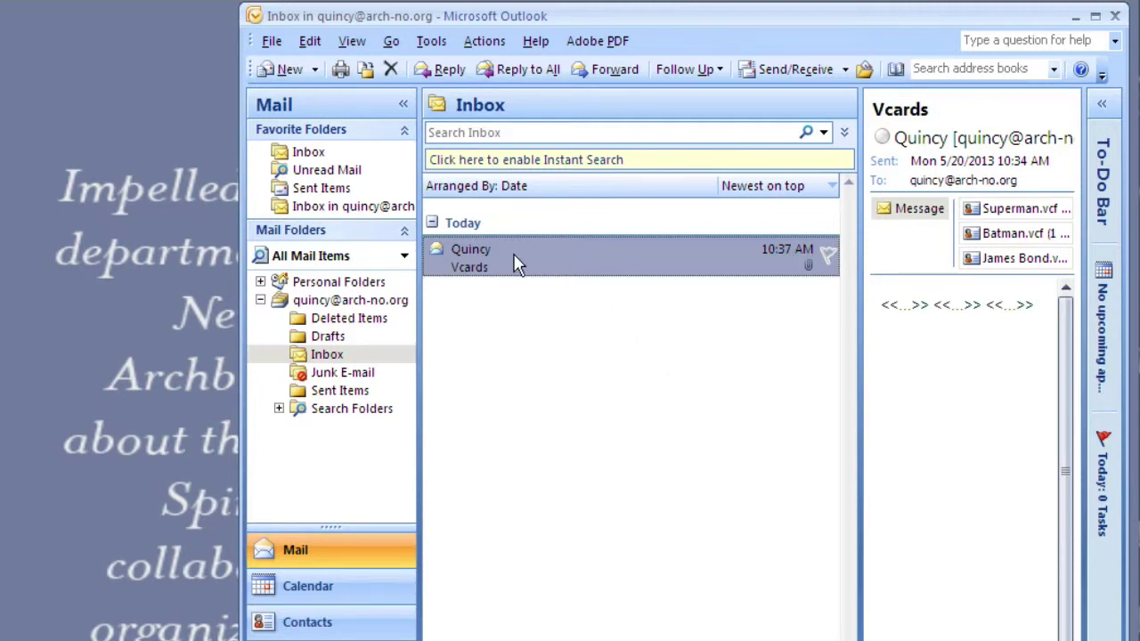
mouse_move(516, 257)
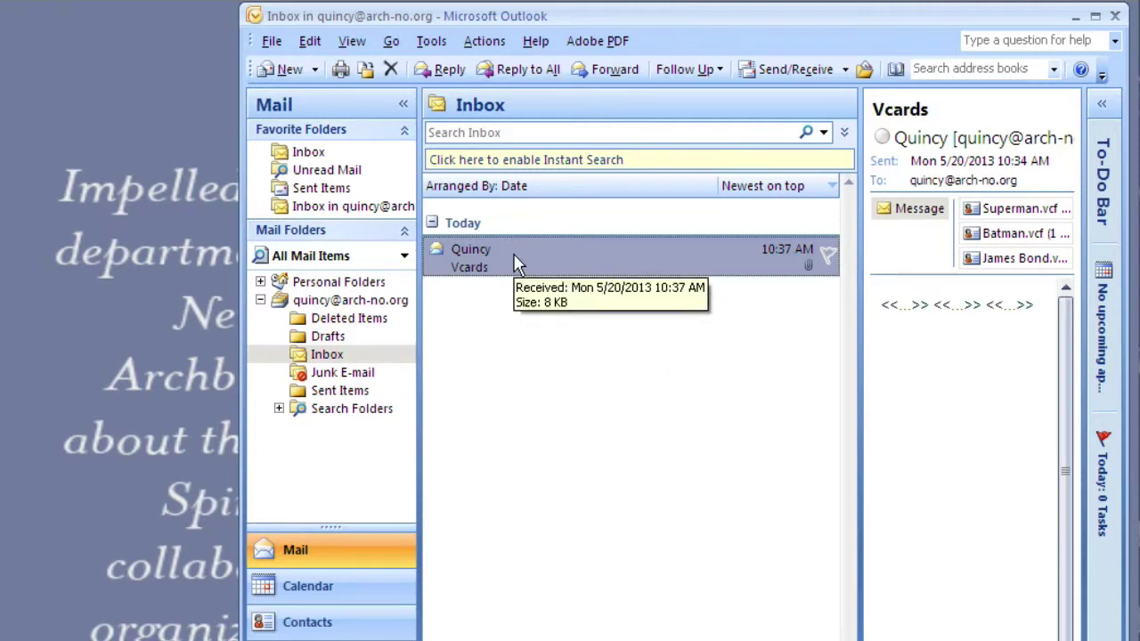
double_click(512, 254)
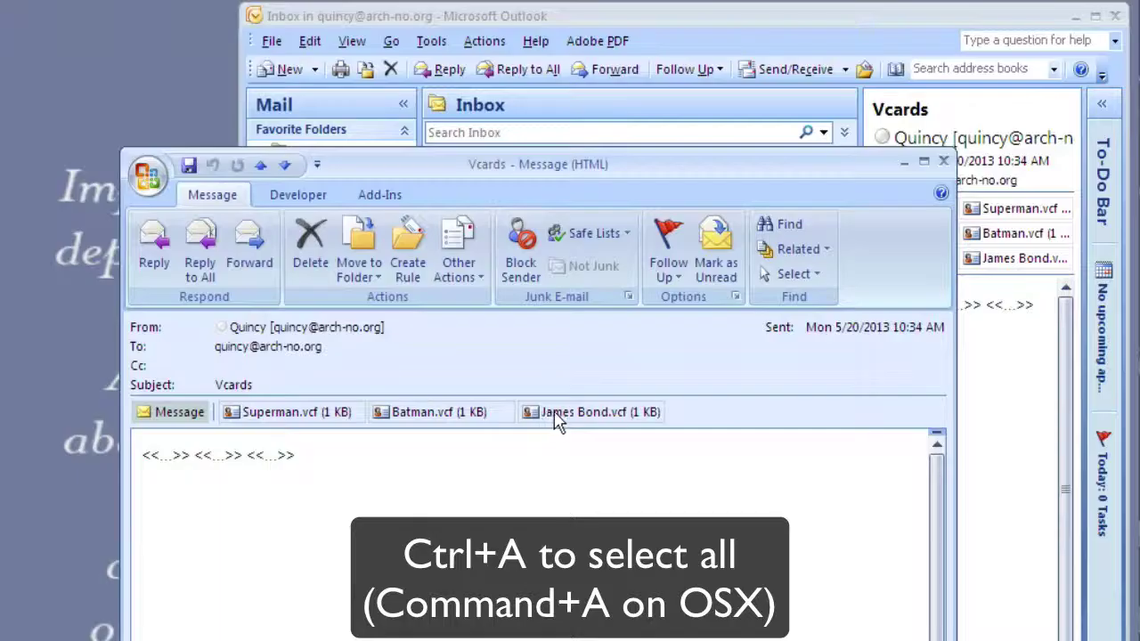
Step: Drag the three vCard attachments into the desktop 'vcards' folder and open that folder
click(579, 415)
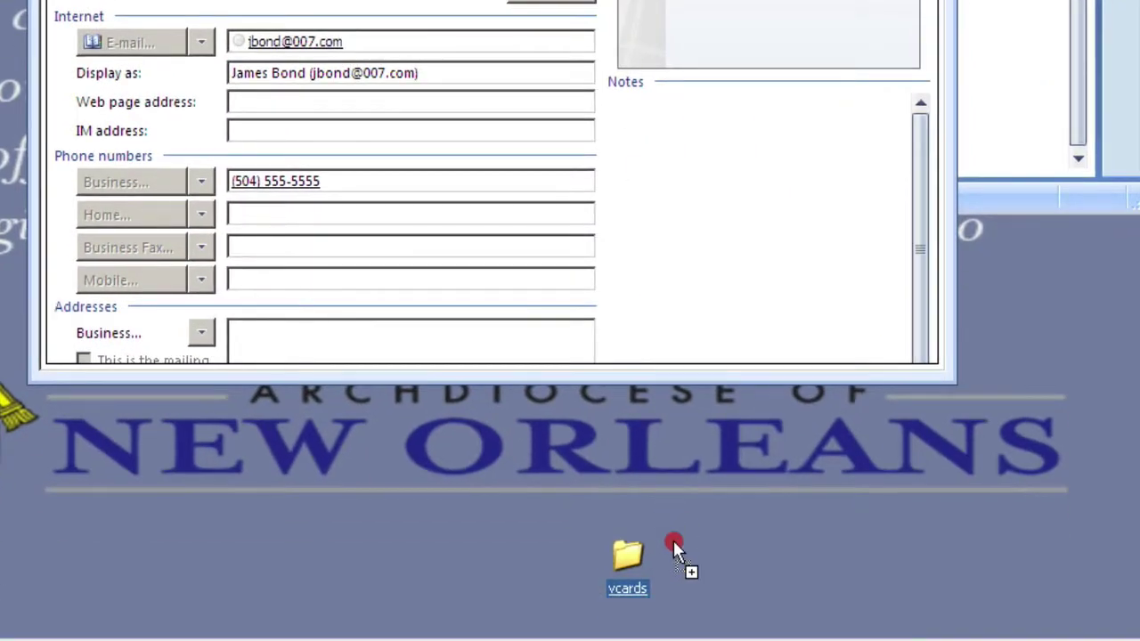
drag(673, 540, 630, 557)
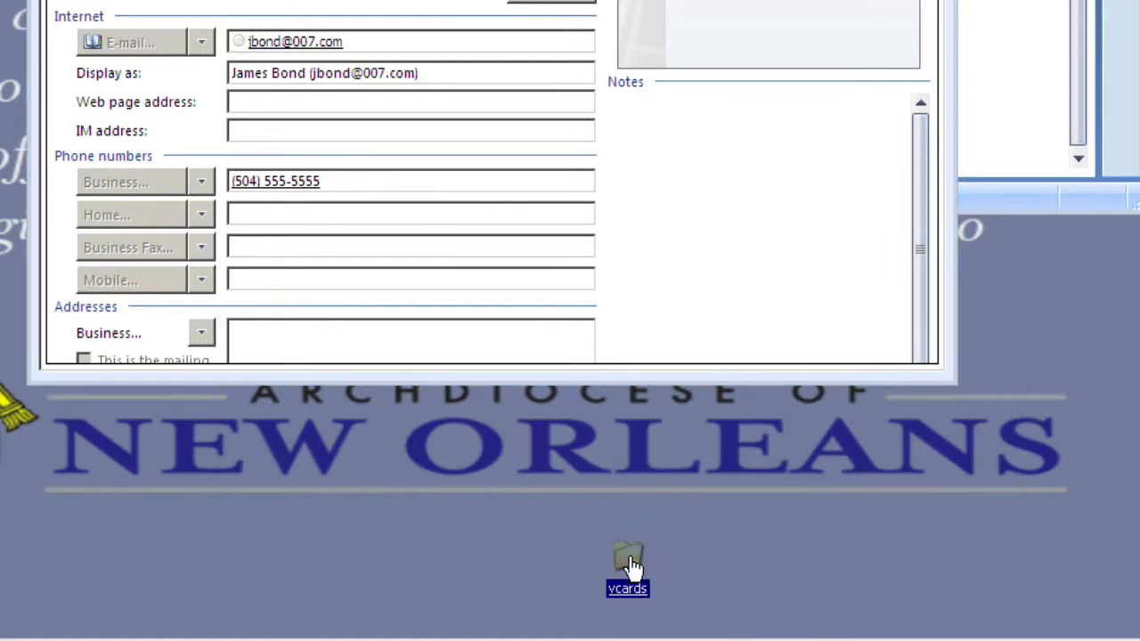
click(628, 561)
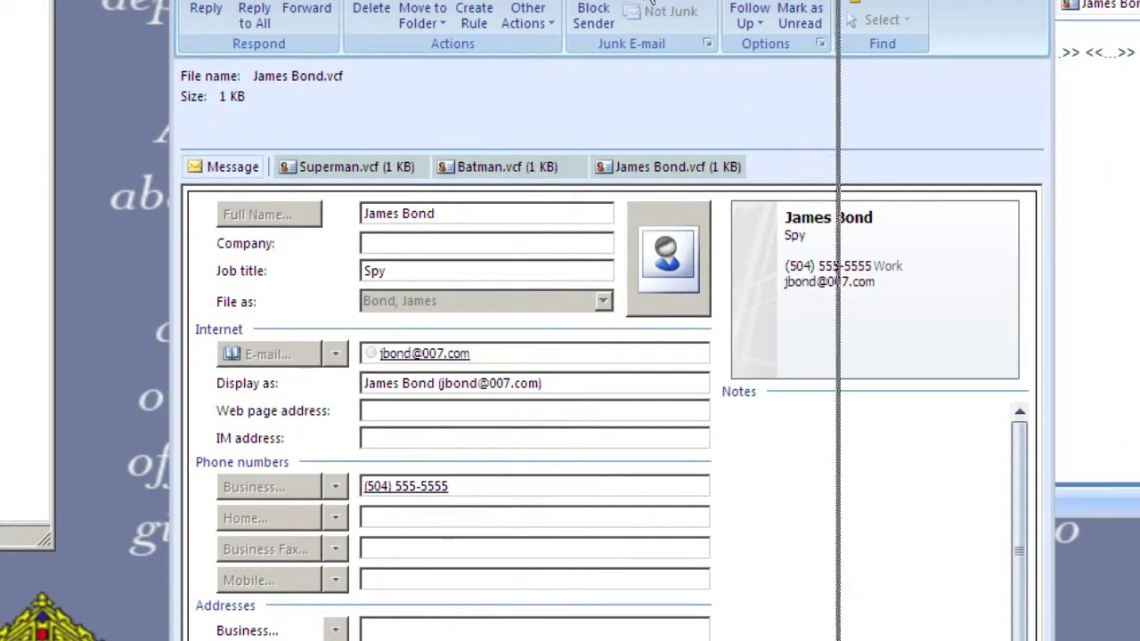
click(875, 21)
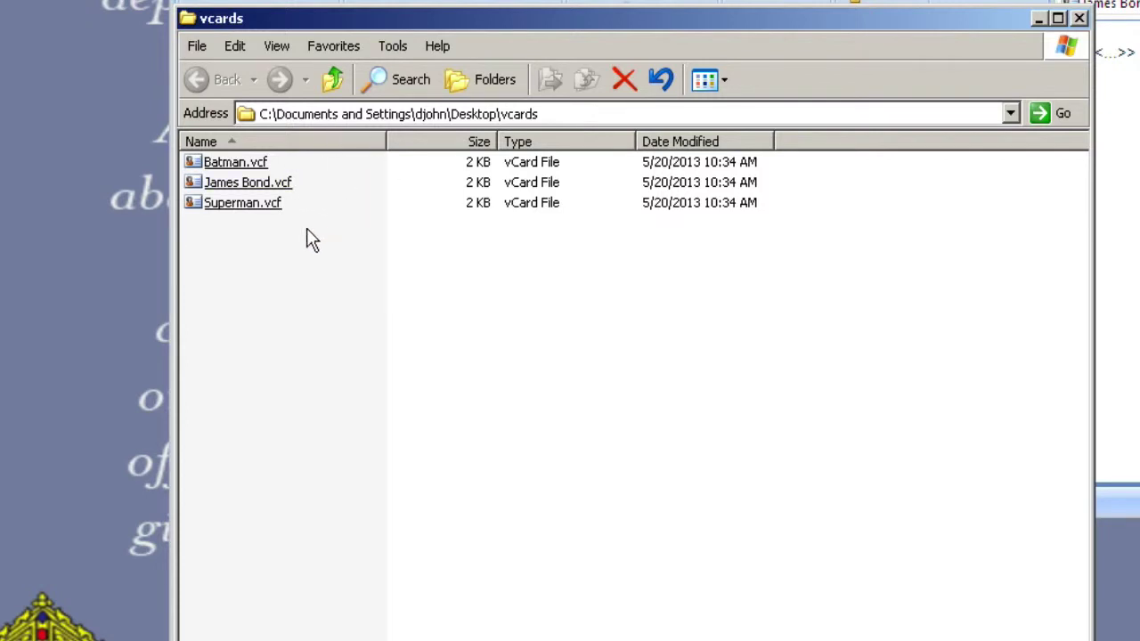
Step: Check the .vcf files in the vcards folder, selecting the Superman vCard
click(230, 208)
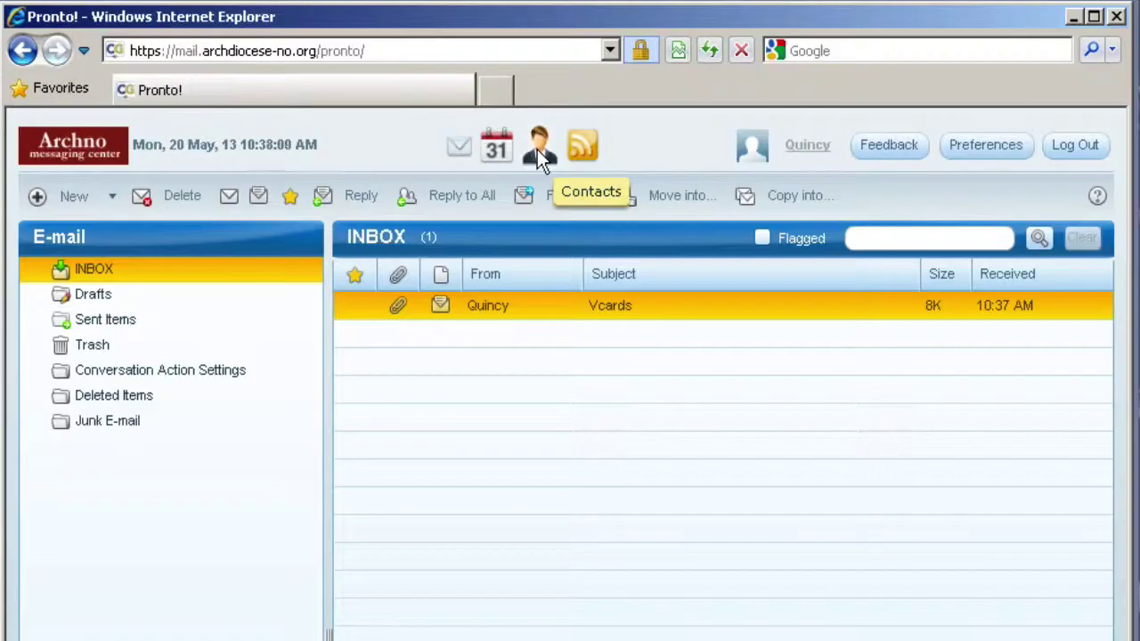
Step: Go to Pronto Contacts and choose all three .vcf files from the vcards folder
click(537, 149)
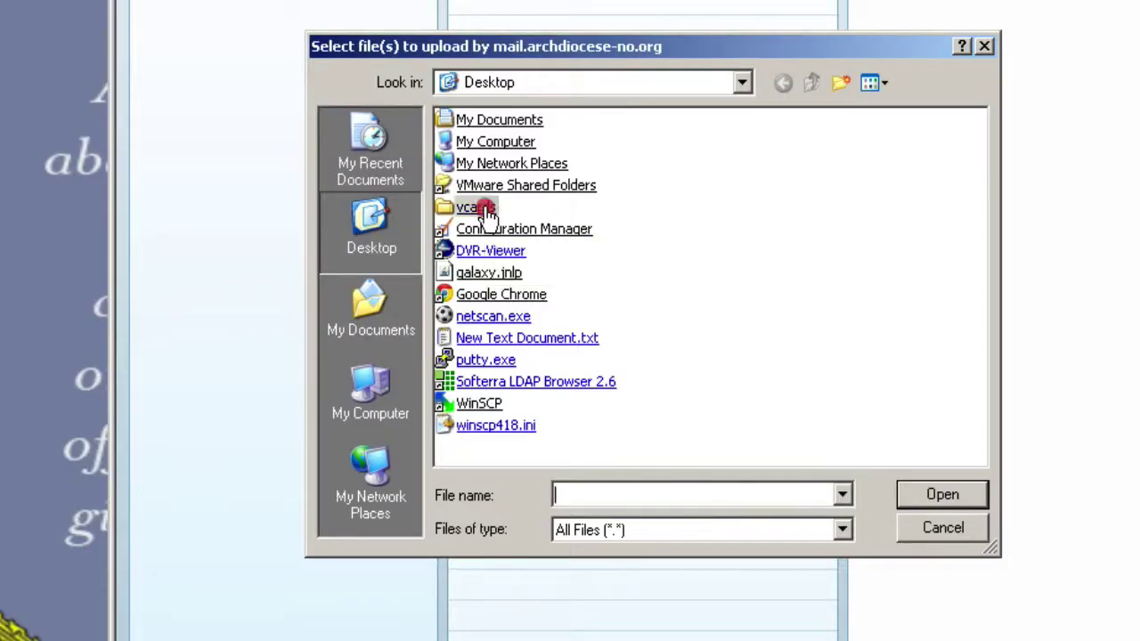
double_click(486, 210)
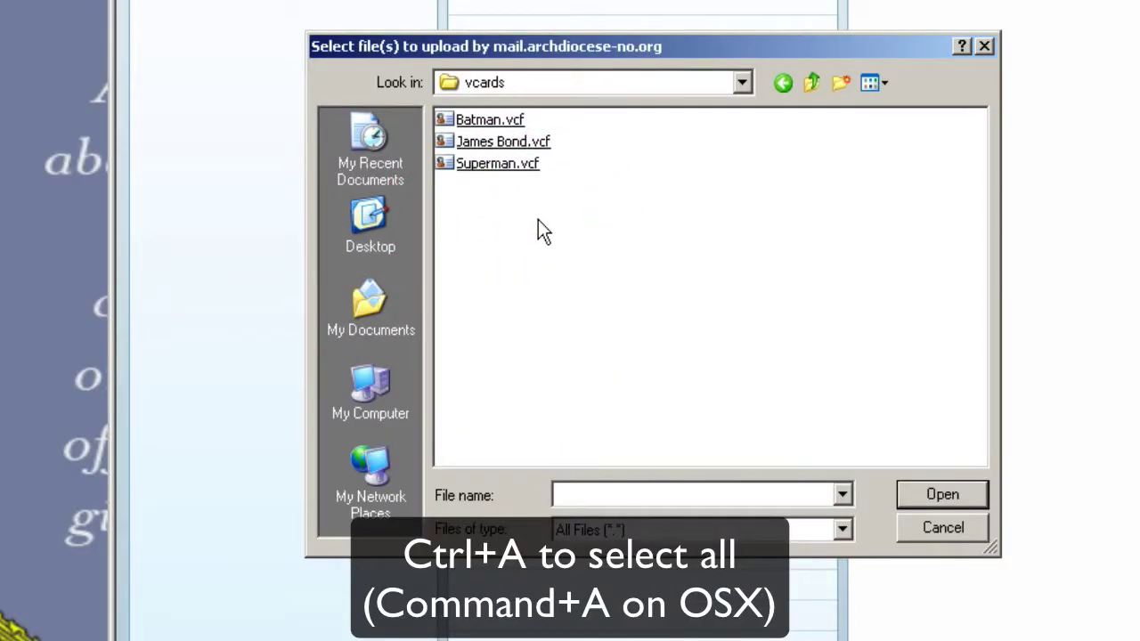
key(ctrl+a)
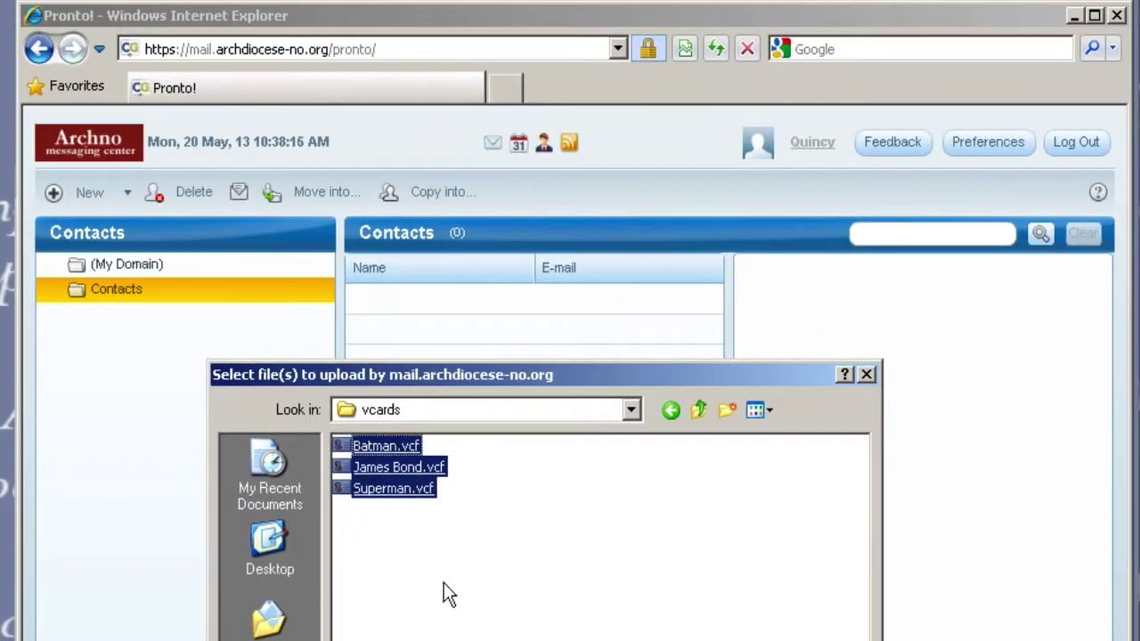
Step: Import the three vCards into Contacts, then view the James Bond and Batman entries
key(Return)
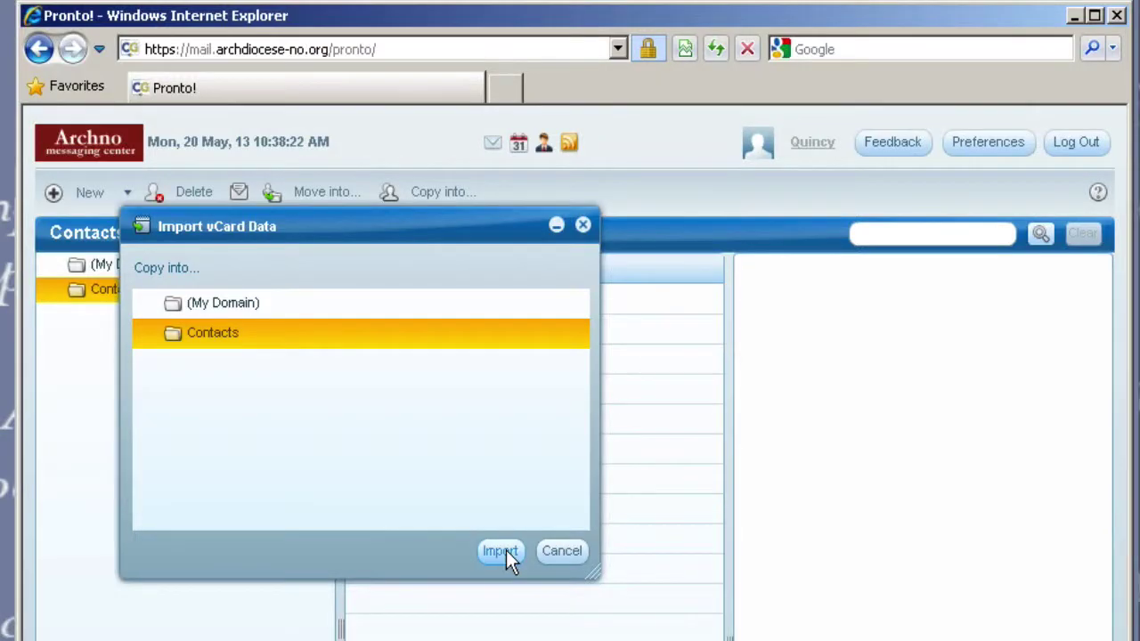
click(506, 550)
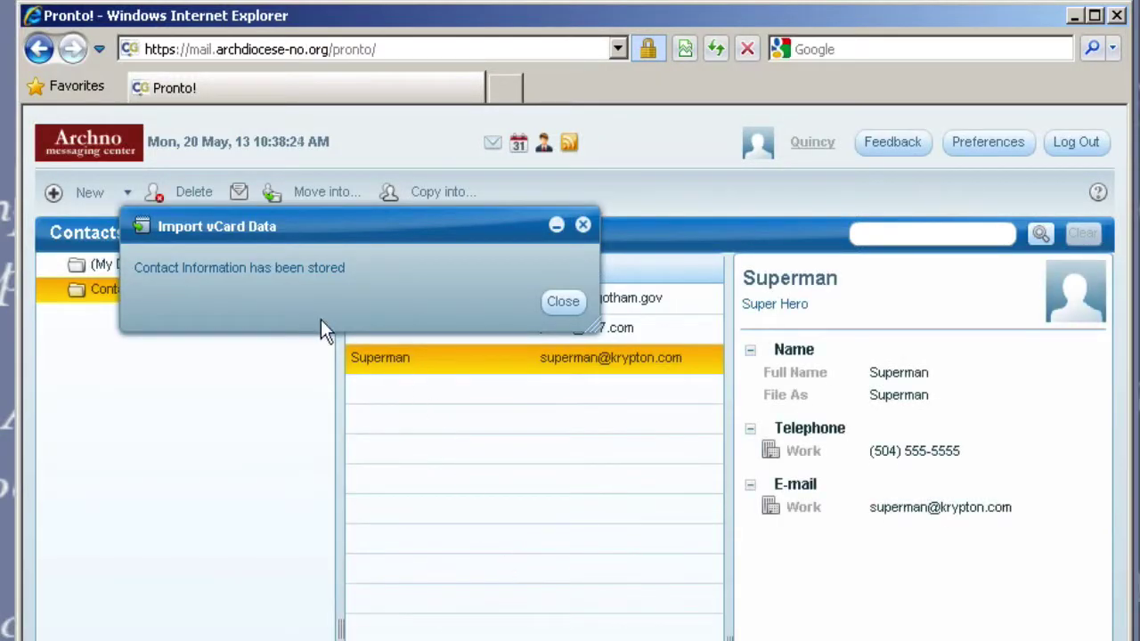
click(563, 302)
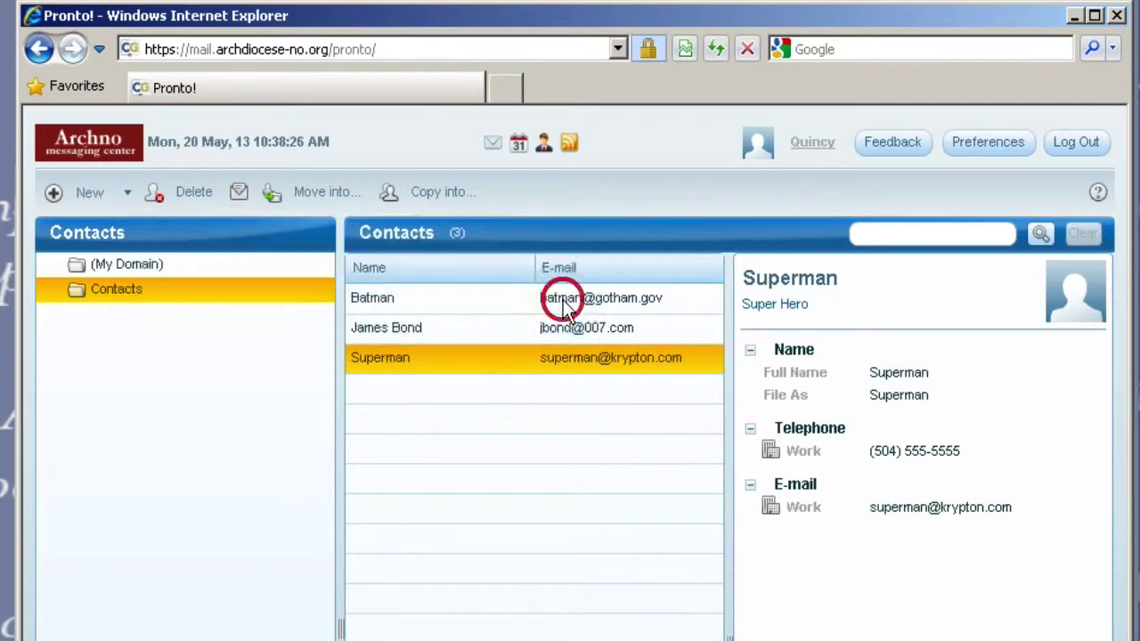
click(409, 329)
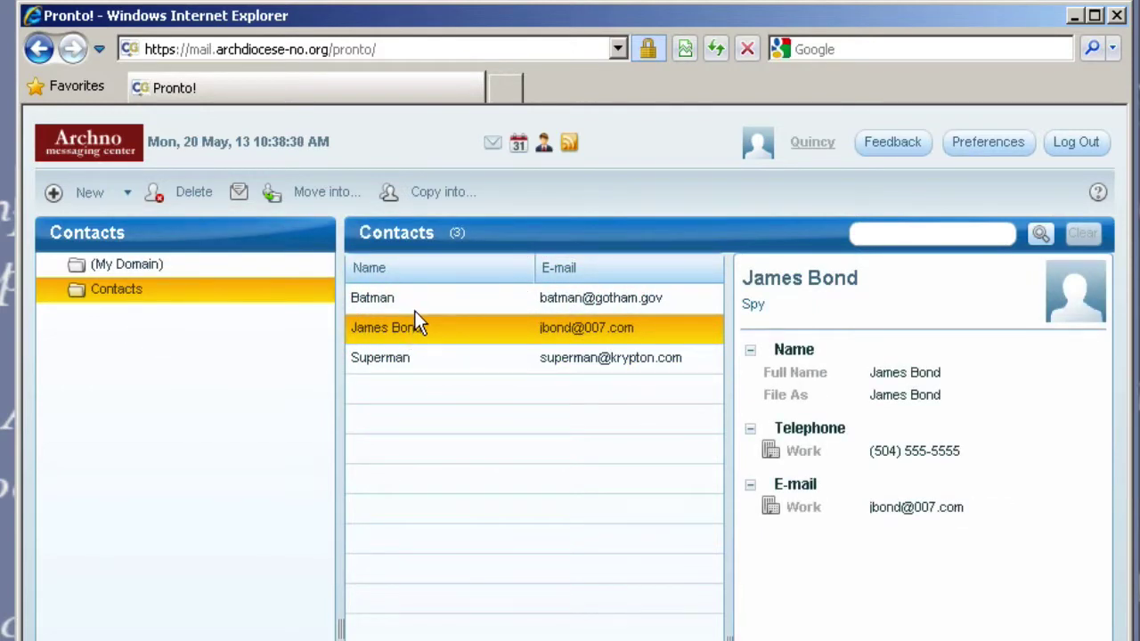
click(416, 305)
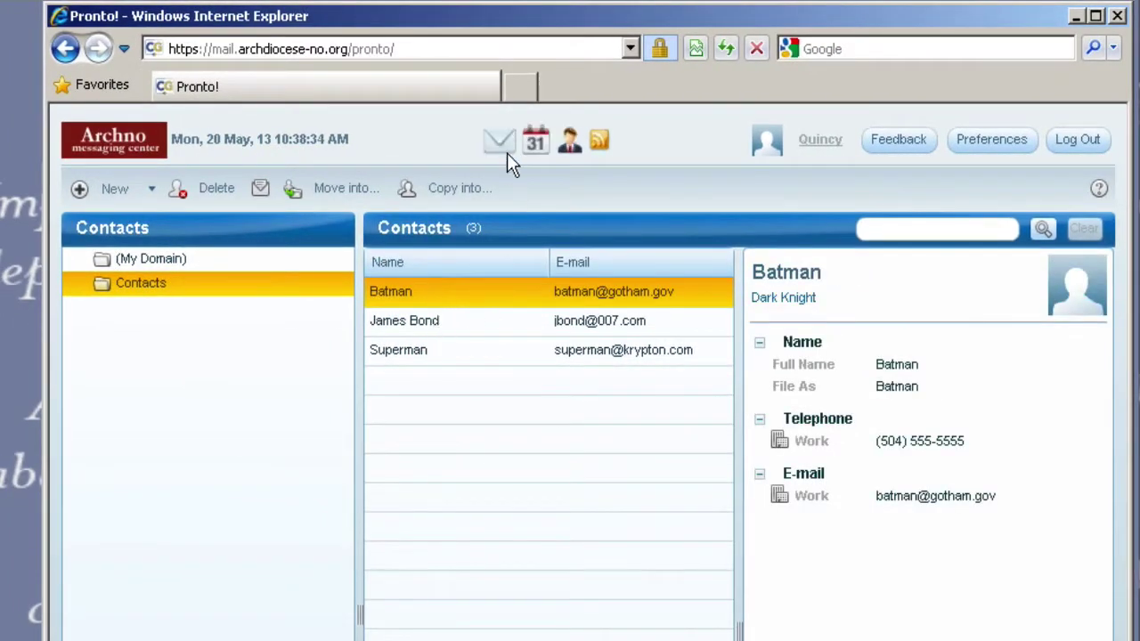
Step: Start a new webmail message and add Superman from the Address Book as recipient
click(509, 147)
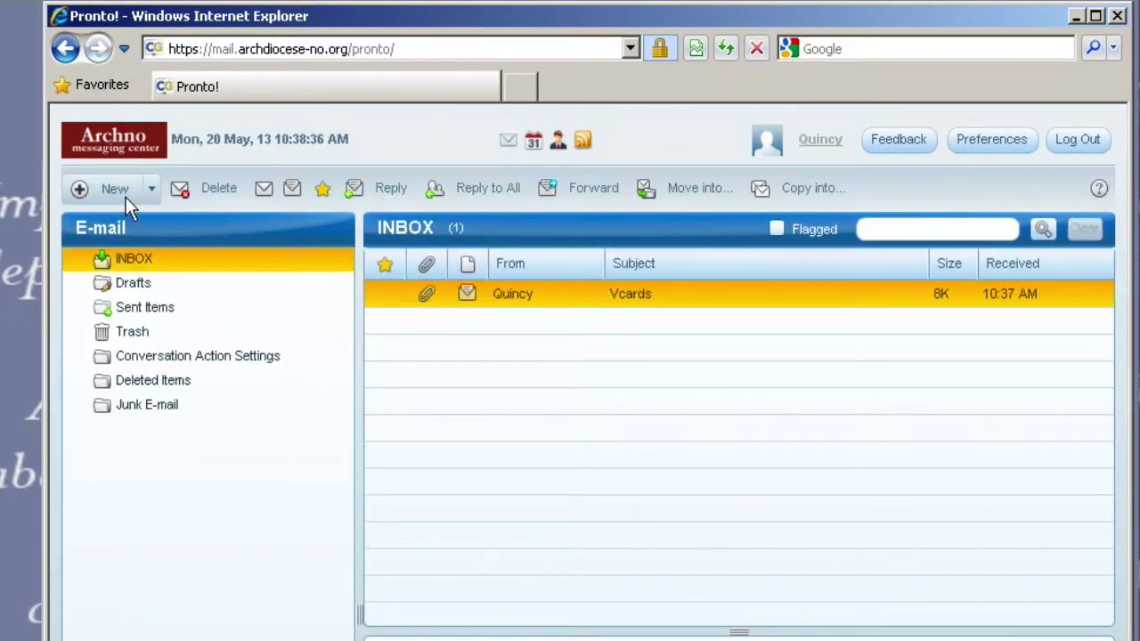
click(122, 194)
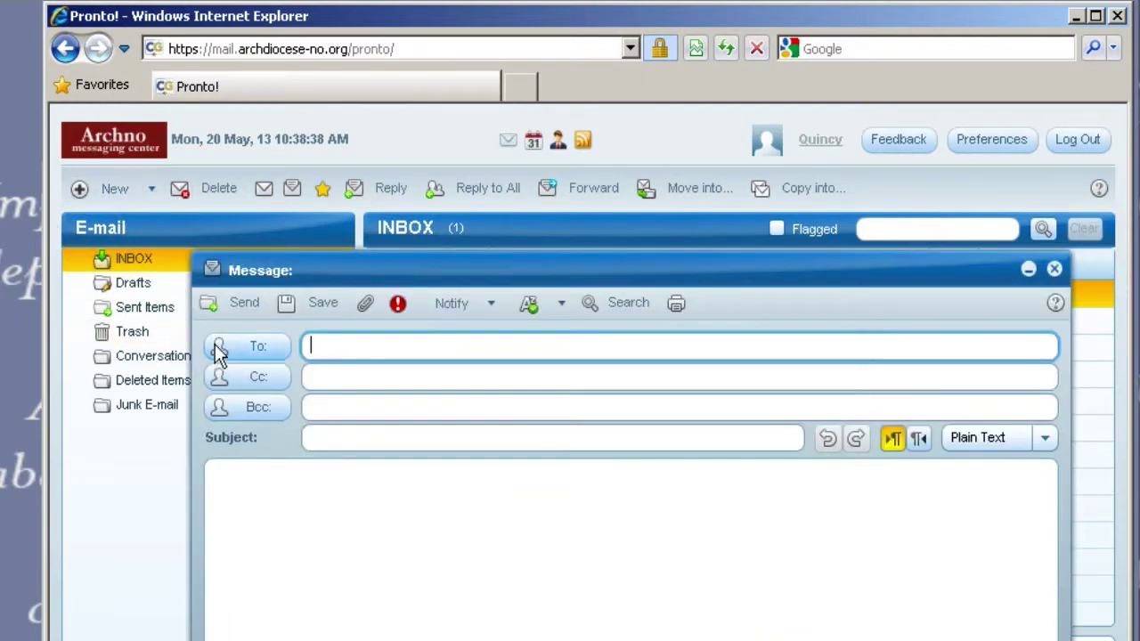
click(262, 355)
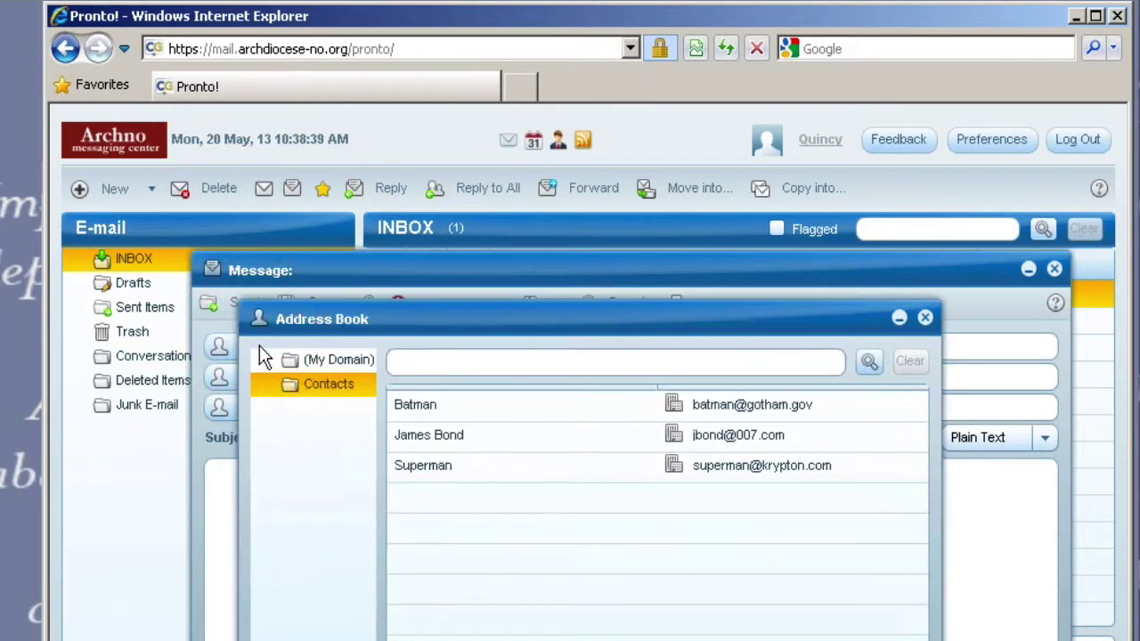
click(433, 464)
double_click(433, 465)
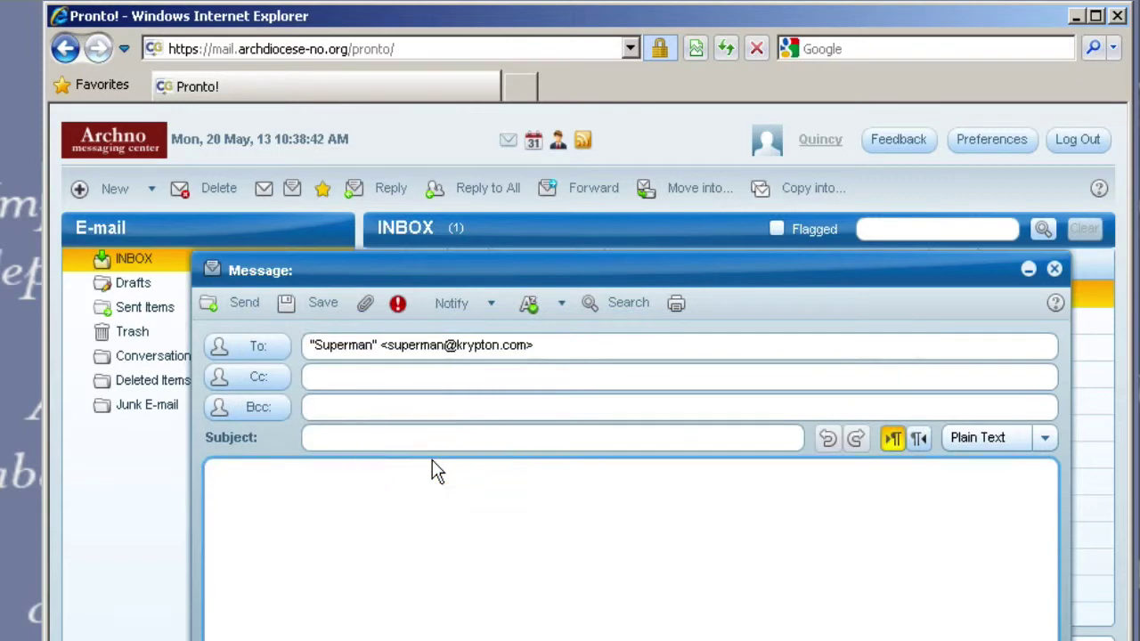